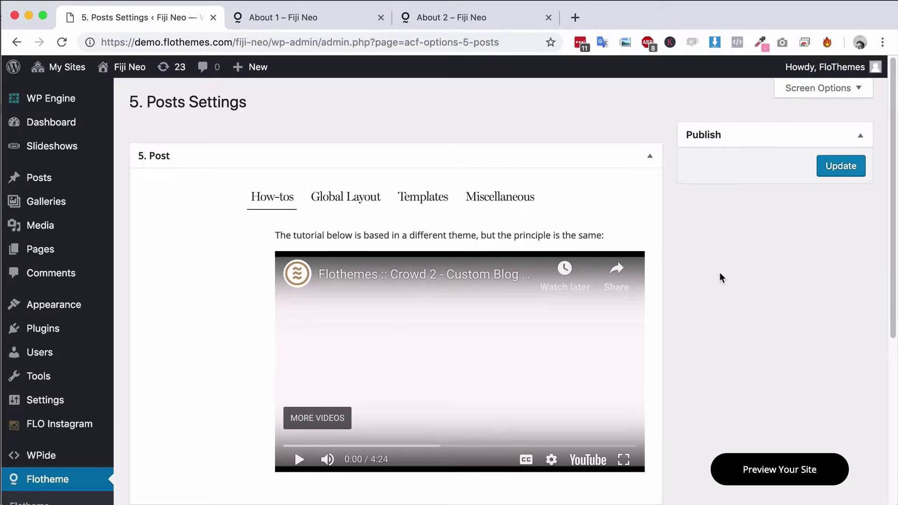
# Close the About 1 and About 2 pages and reopen Flotheme's 5. Posts settings
pyautogui.click(381, 18)
pyautogui.click(380, 18)
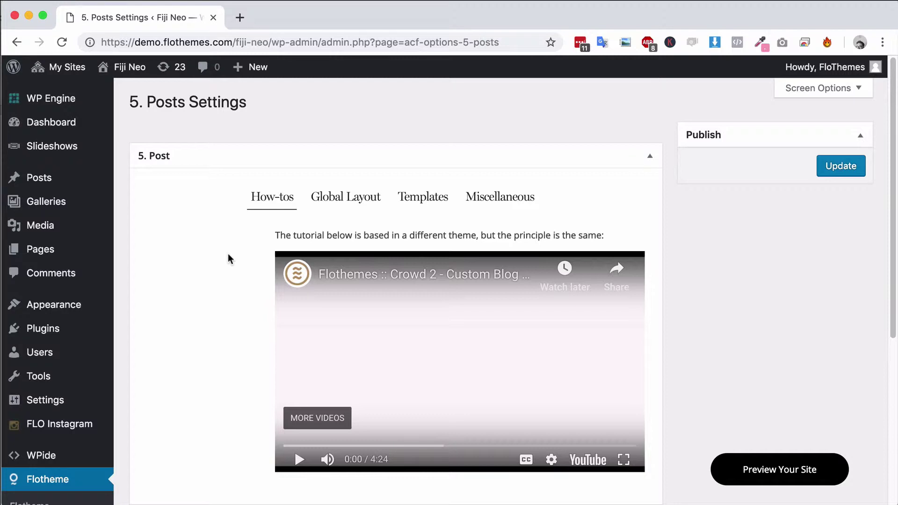
pyautogui.scroll(-6, 216, 254)
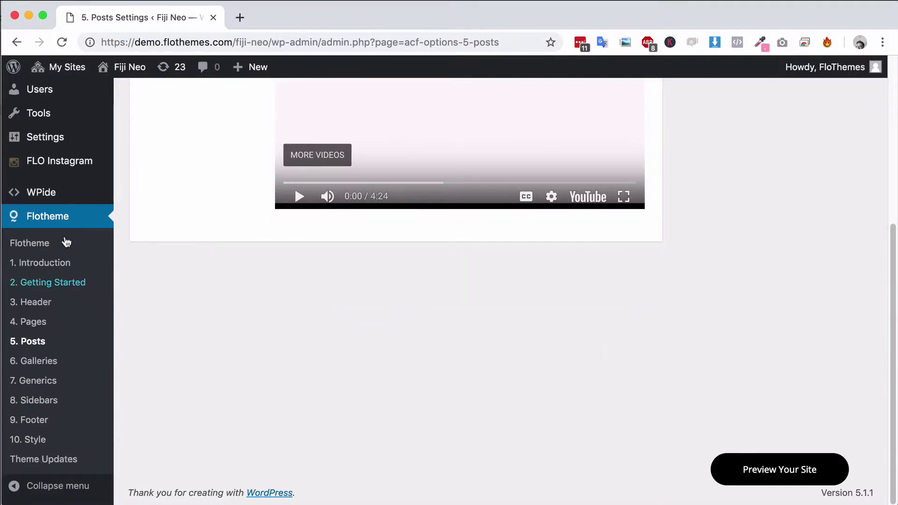
pyautogui.click(24, 340)
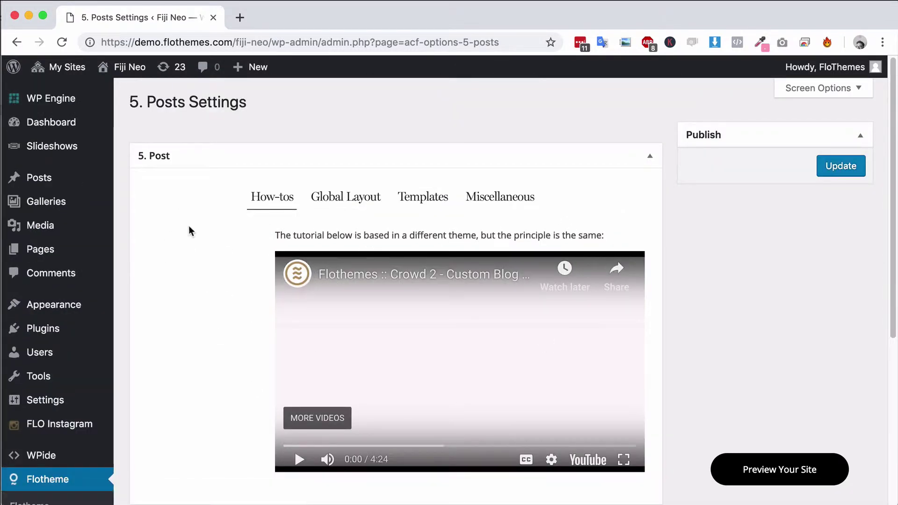
# Show the Global Layout tab and scroll through its nine post blocks down to Footer Placeholder
pyautogui.click(332, 202)
pyautogui.scroll(-5, 650, 303)
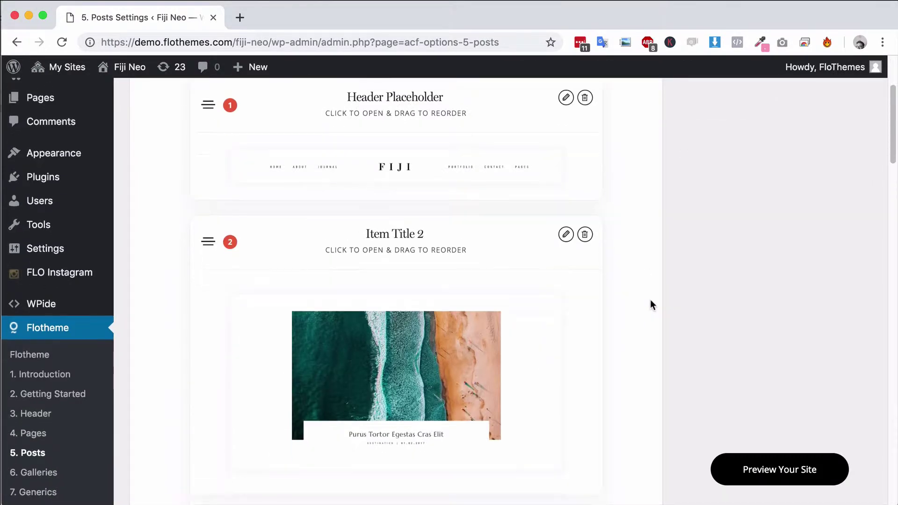
pyautogui.scroll(-1, 650, 304)
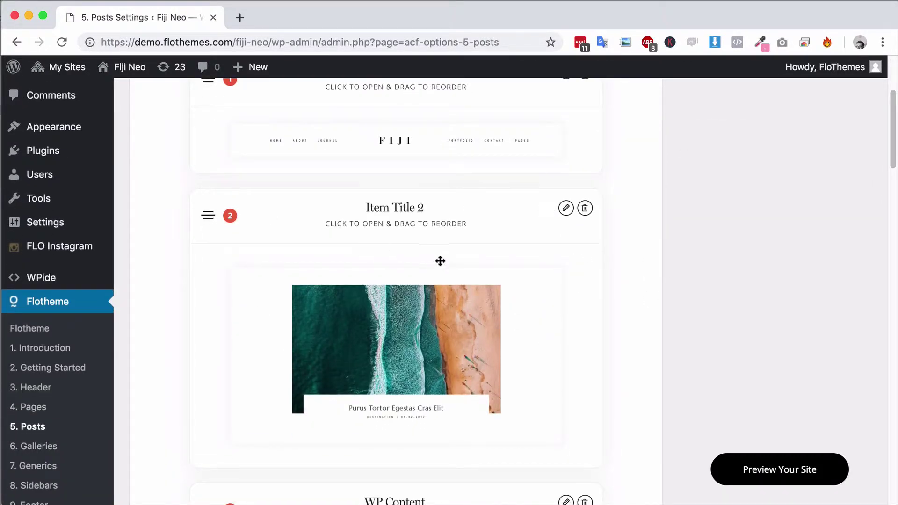
pyautogui.scroll(-5, 435, 237)
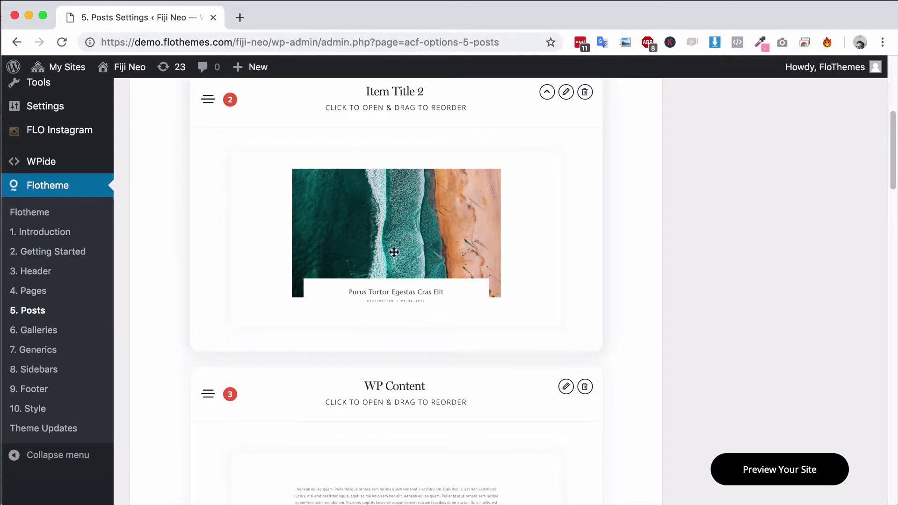
pyautogui.scroll(-6, 396, 257)
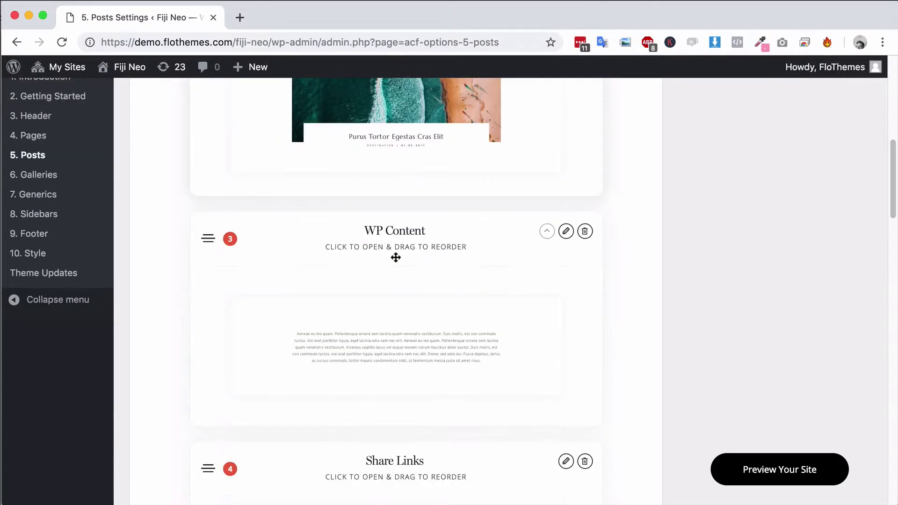
pyautogui.scroll(-9, 396, 258)
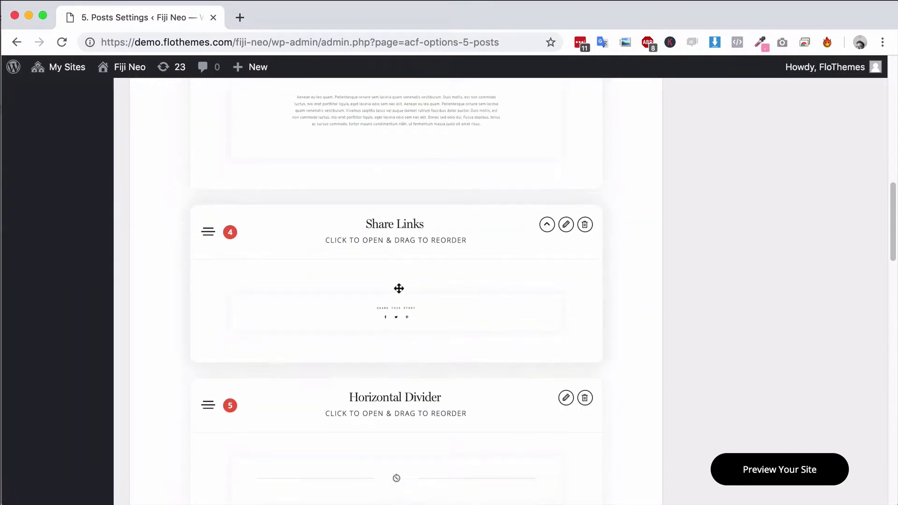
pyautogui.scroll(-8, 381, 268)
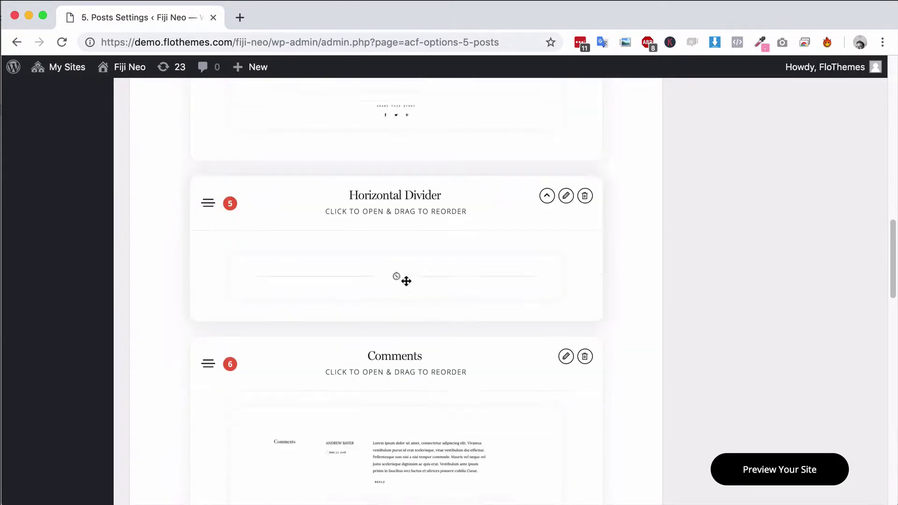
pyautogui.scroll(-20, 406, 280)
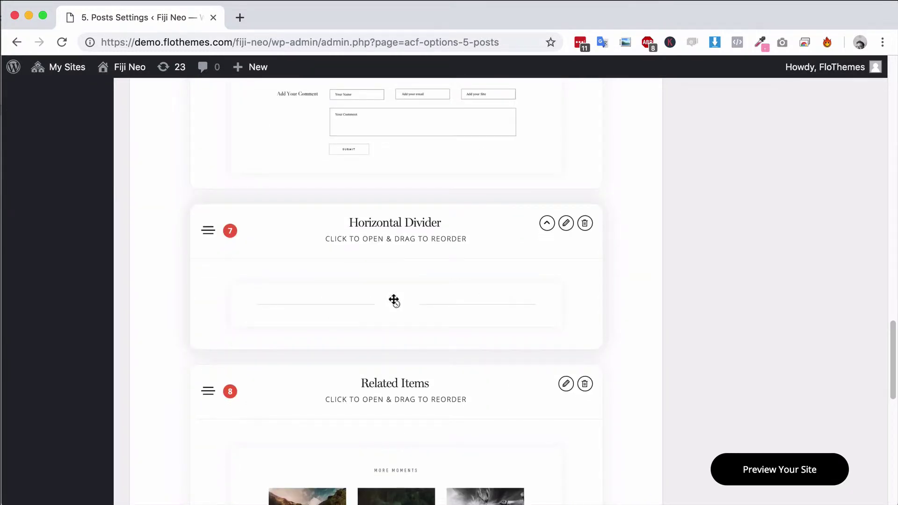
pyautogui.scroll(-13, 394, 300)
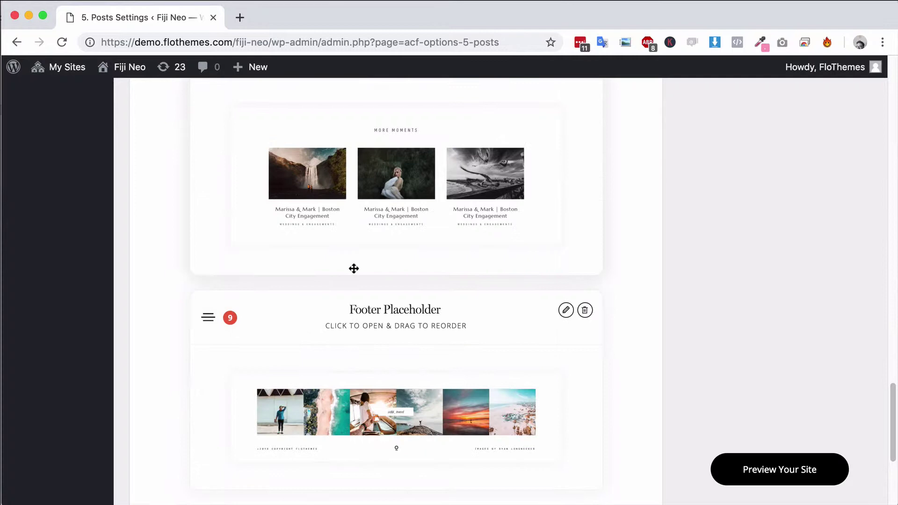
pyautogui.scroll(3, 378, 268)
pyautogui.scroll(-12, 393, 253)
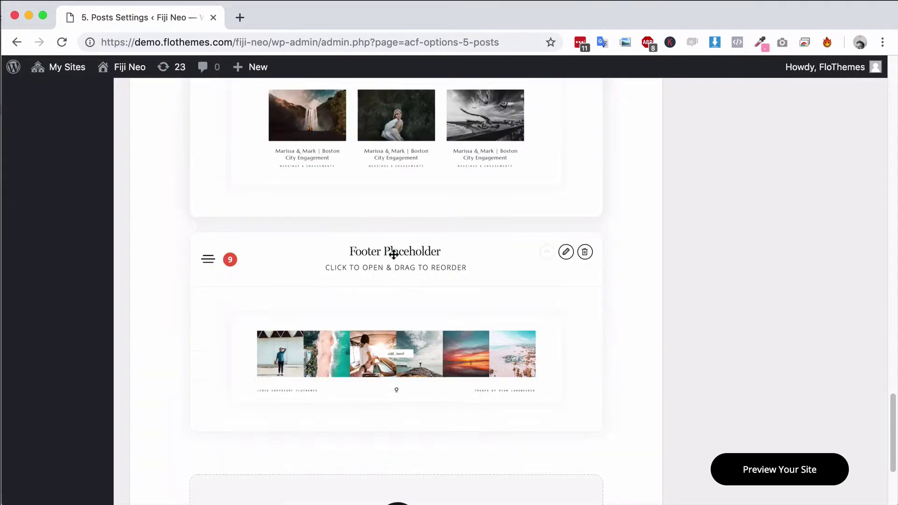
pyautogui.scroll(15, 385, 285)
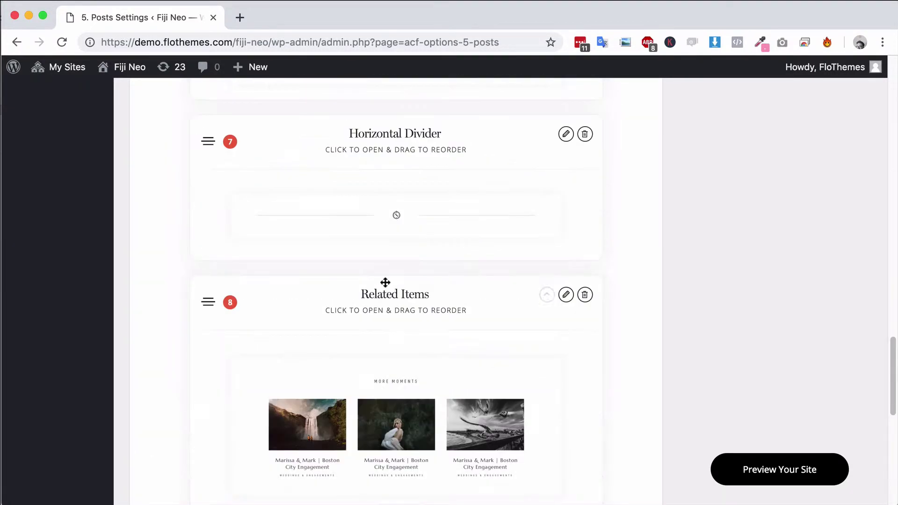
pyautogui.scroll(-15, 384, 283)
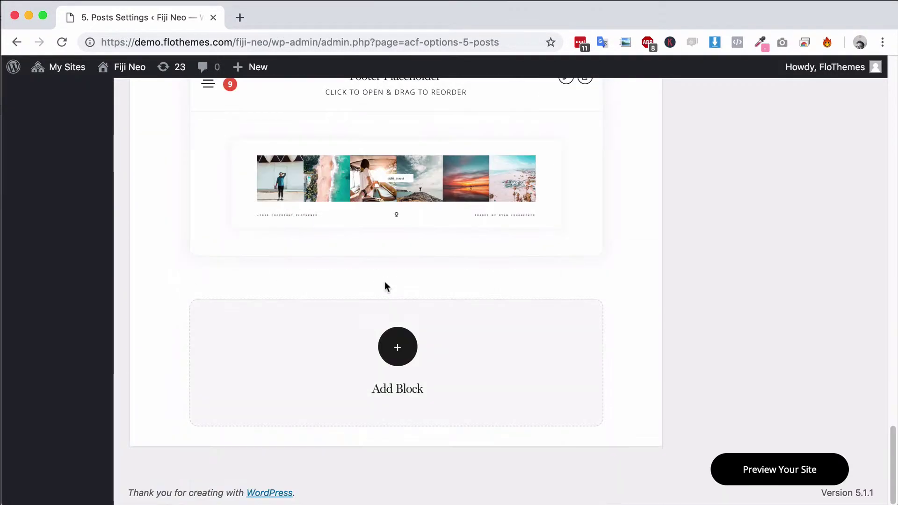
pyautogui.click(400, 349)
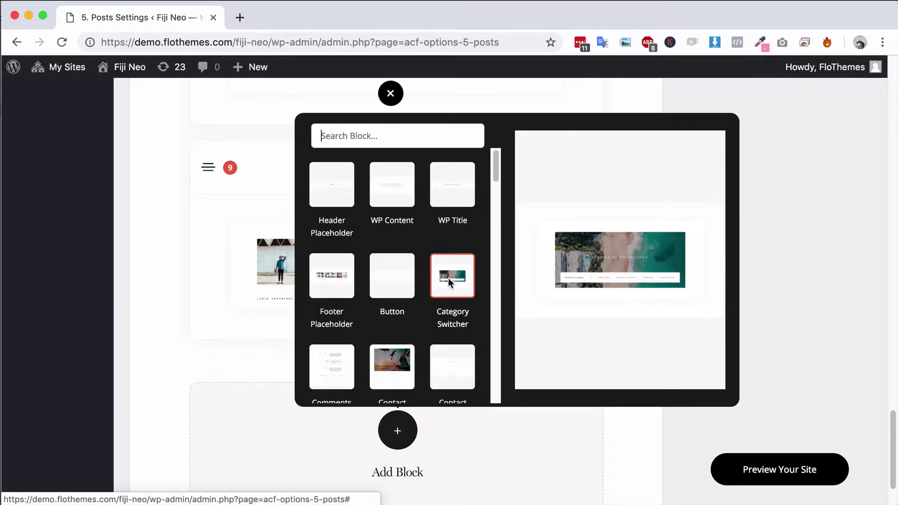
pyautogui.scroll(-1, 448, 278)
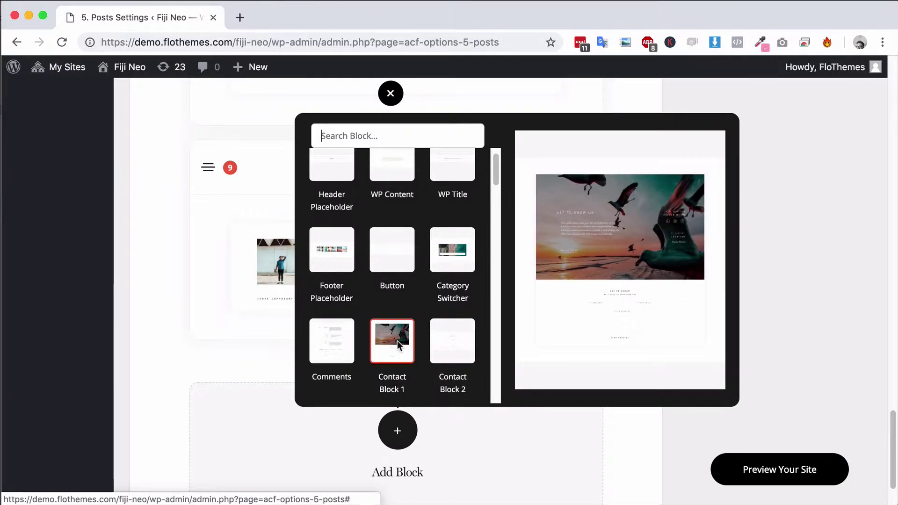
pyautogui.scroll(-3, 393, 349)
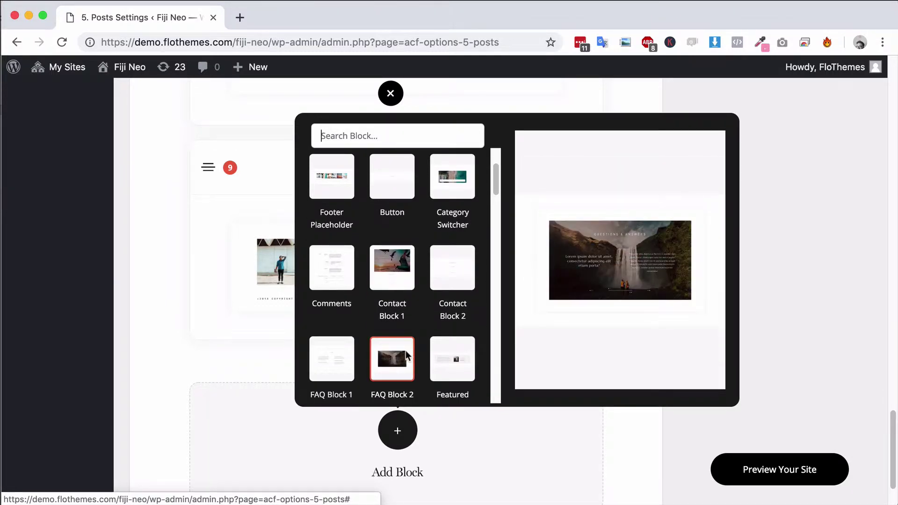
pyautogui.scroll(-1, 408, 355)
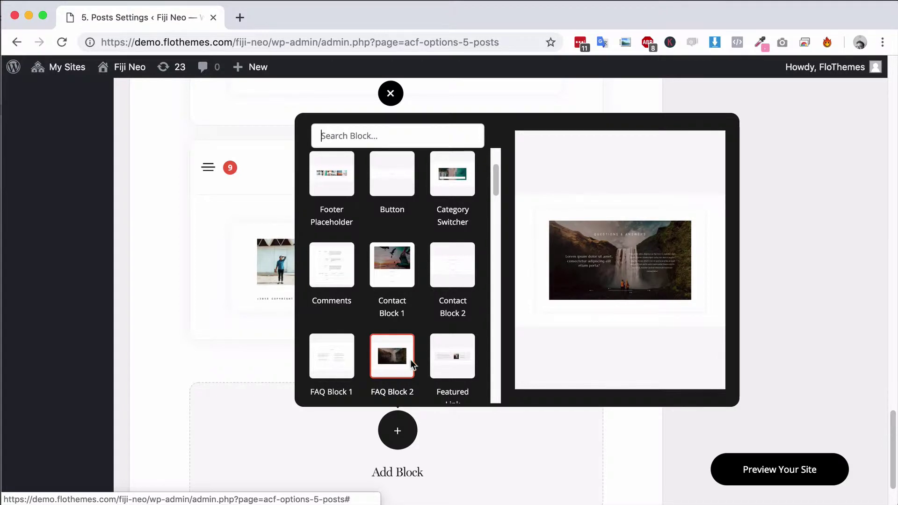
pyautogui.scroll(-2, 410, 359)
pyautogui.scroll(-12, 425, 340)
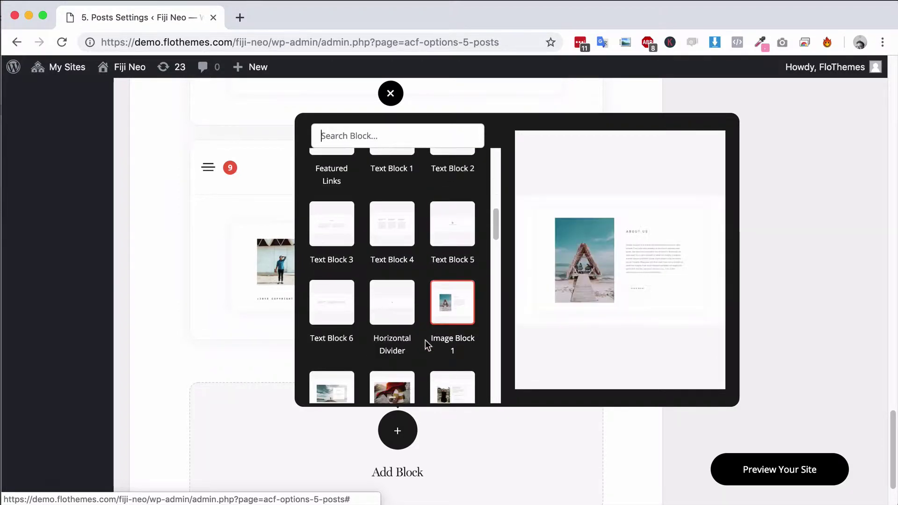
pyautogui.scroll(-1, 425, 340)
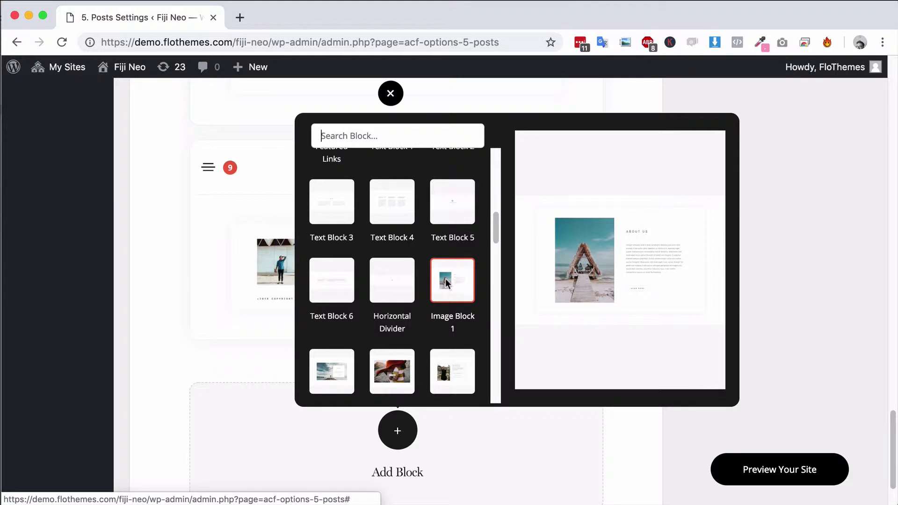
pyautogui.scroll(-5, 427, 354)
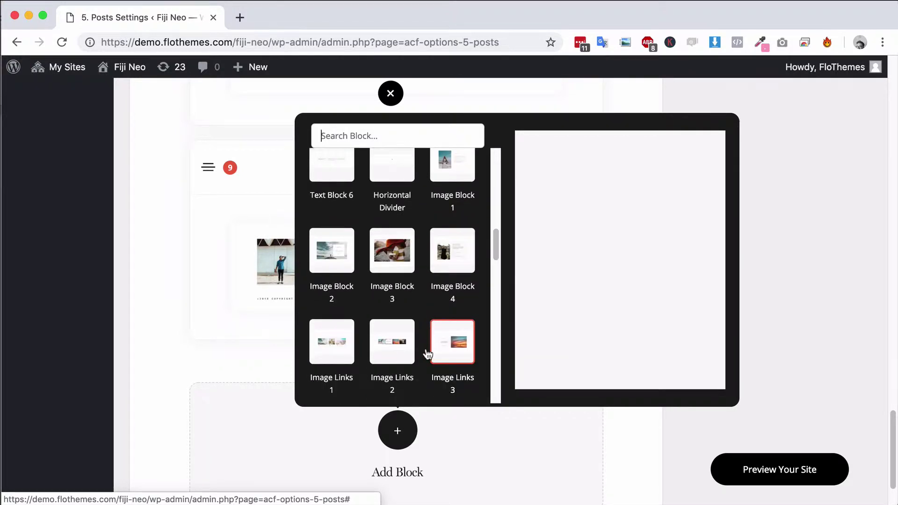
pyautogui.scroll(-4, 428, 354)
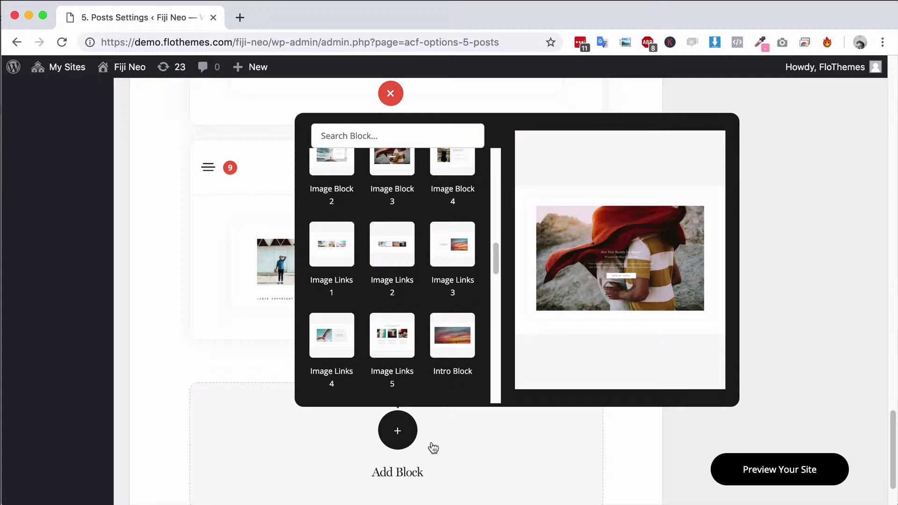
pyautogui.click(538, 442)
pyautogui.scroll(5, 457, 442)
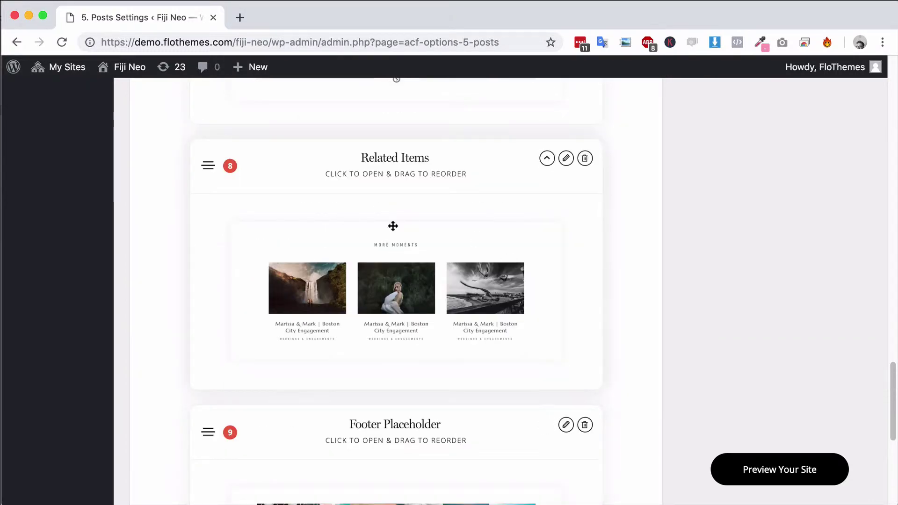
# Show the post layout Templates and Quick View Post Types C, B and A
pyautogui.scroll(3, 397, 313)
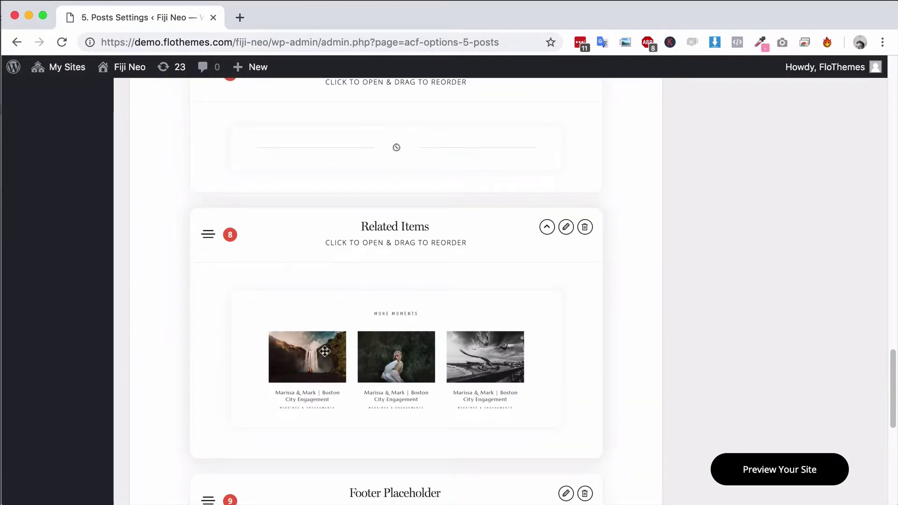
pyautogui.scroll(20, 445, 346)
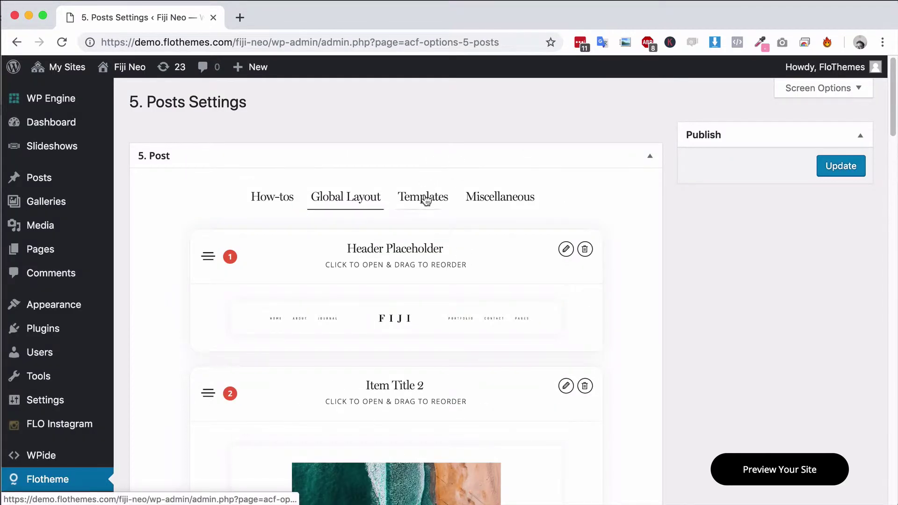
pyautogui.click(425, 198)
pyautogui.scroll(-1, 584, 294)
pyautogui.scroll(-5, 598, 310)
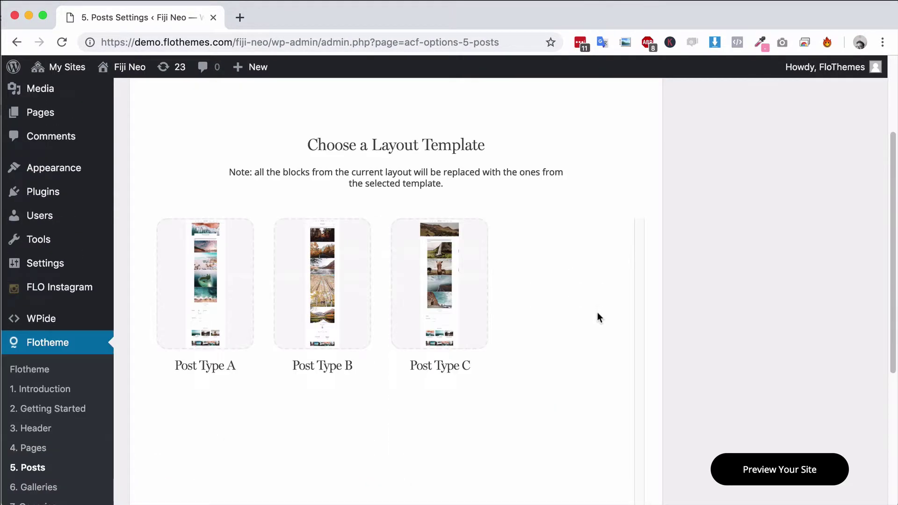
pyautogui.moveTo(328, 289)
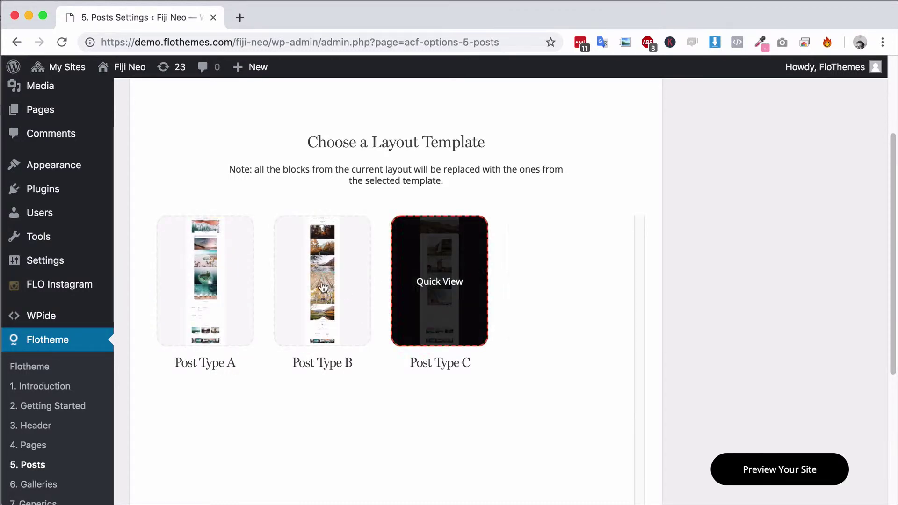
pyautogui.click(452, 283)
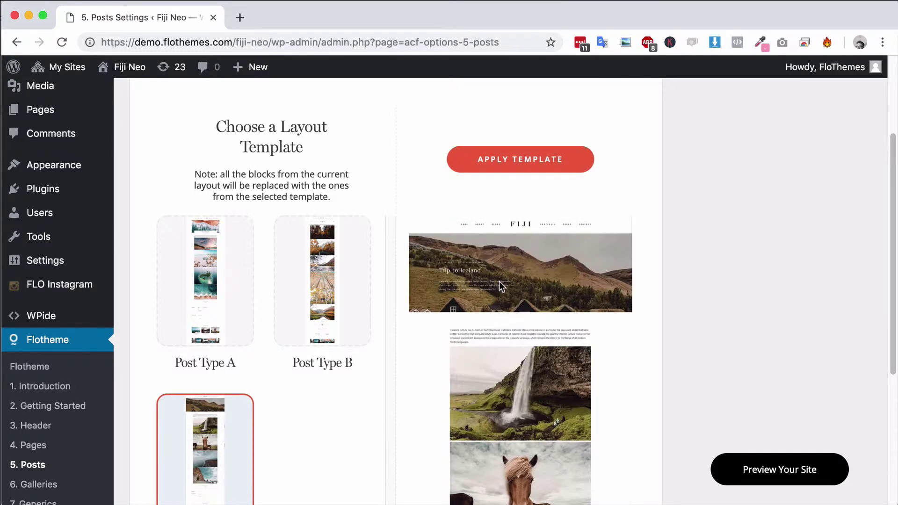
pyautogui.click(333, 285)
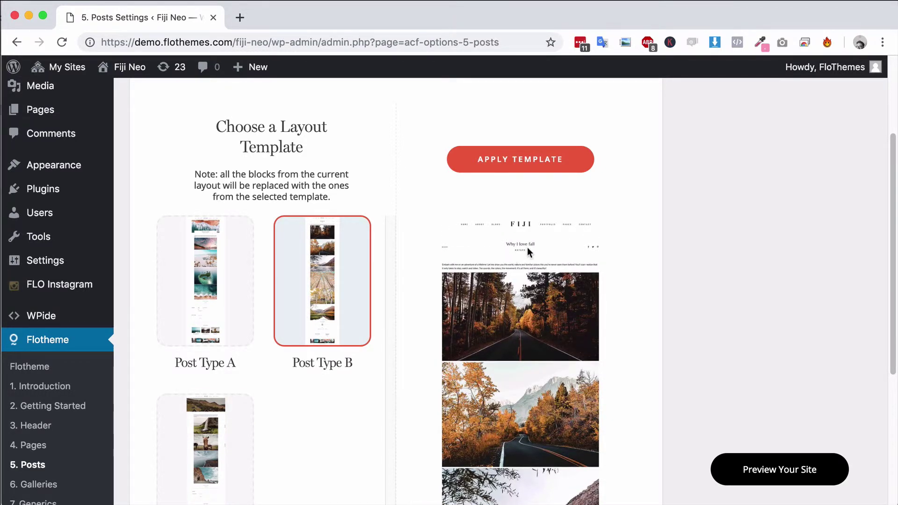
pyautogui.click(218, 273)
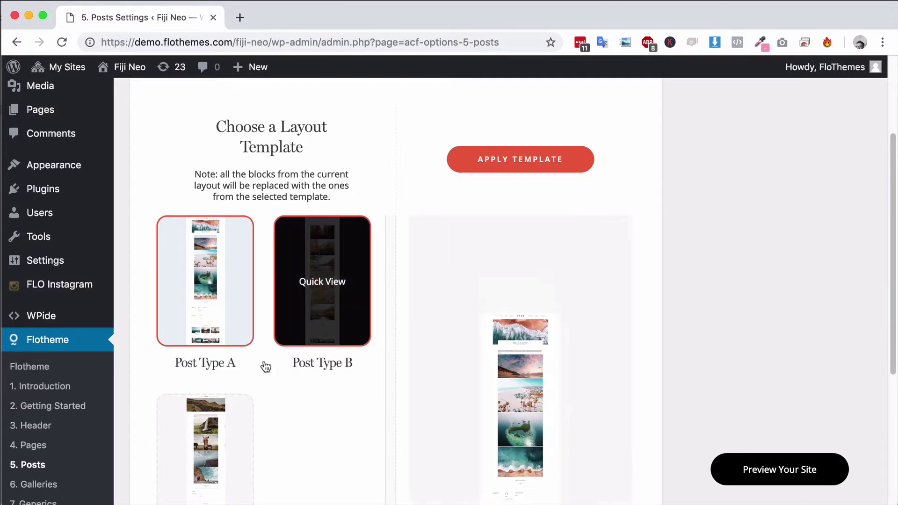
# Reselect Post Type C, attempt Apply Template, then cancel replacing the current layout
pyautogui.click(227, 442)
pyautogui.click(548, 164)
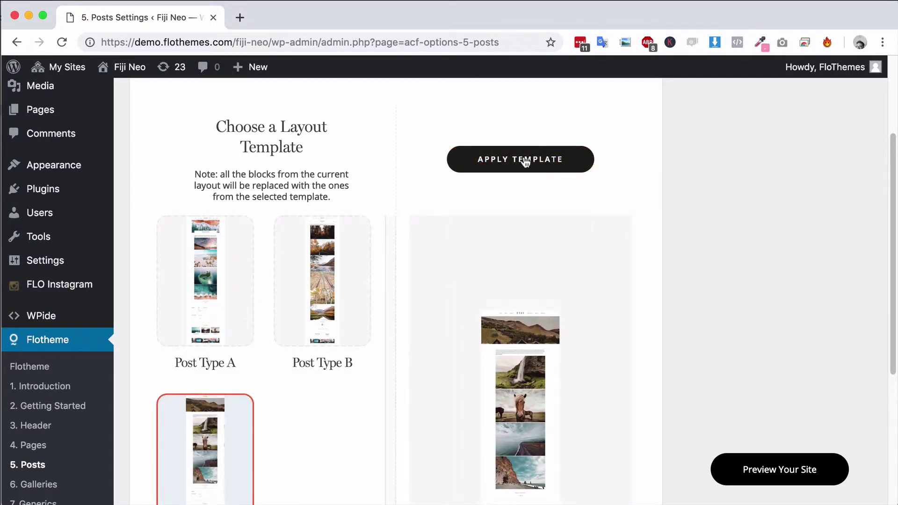
pyautogui.click(525, 162)
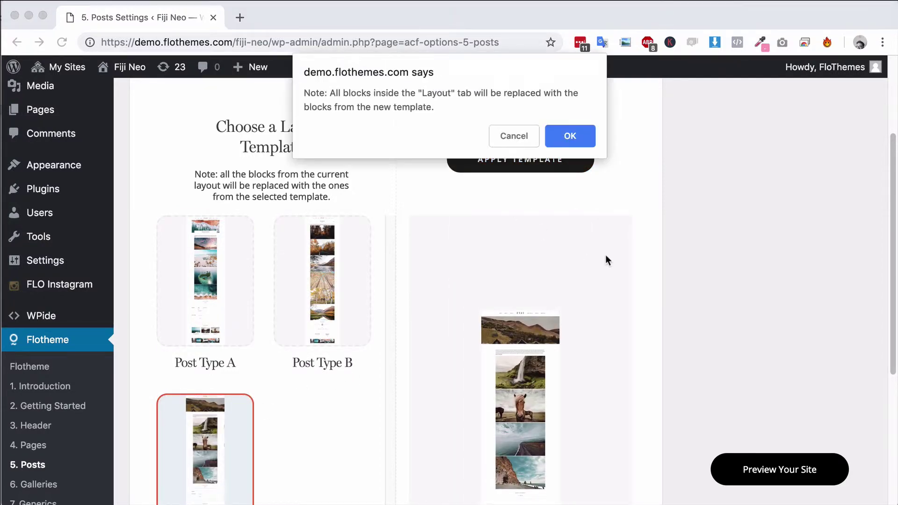
pyautogui.click(526, 136)
# Go back to the Global Layout tab with Header Placeholder and Item Title 2 on top
pyautogui.scroll(3, 400, 216)
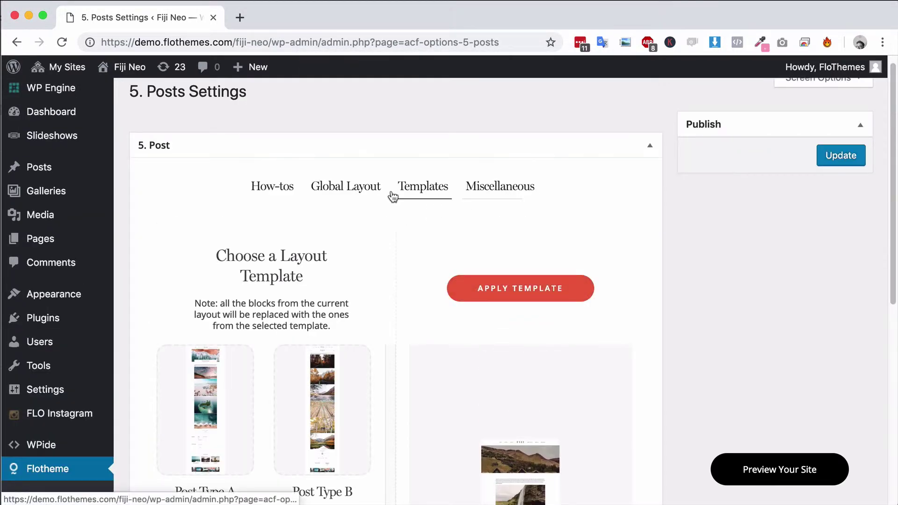
pyautogui.click(351, 194)
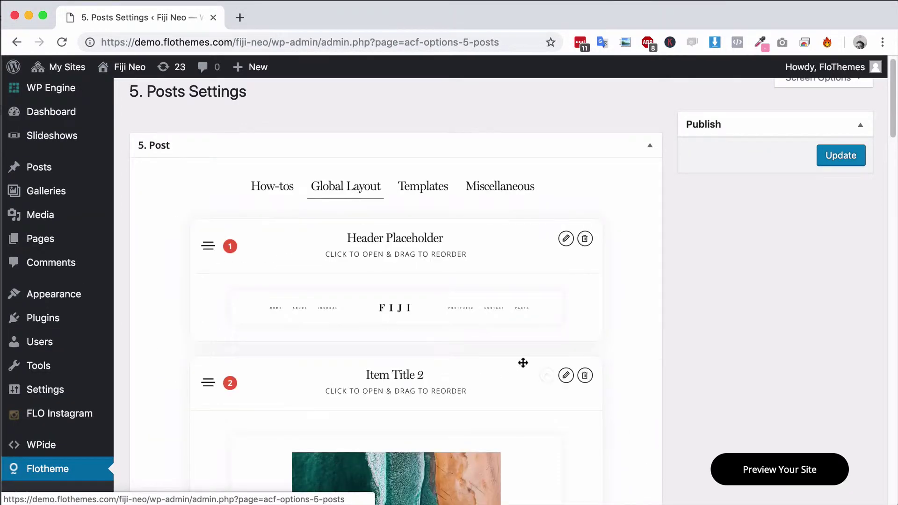
pyautogui.scroll(-8, 435, 369)
pyautogui.scroll(6, 441, 364)
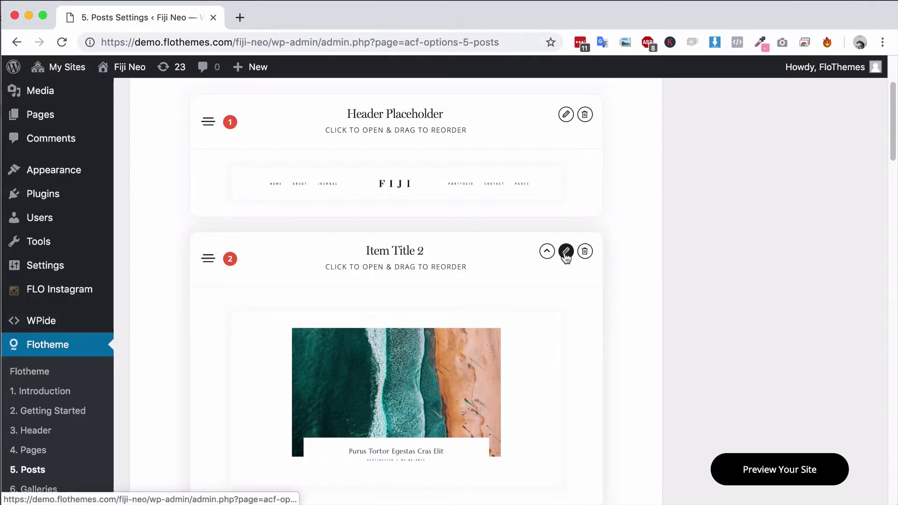
pyautogui.scroll(-1, 503, 313)
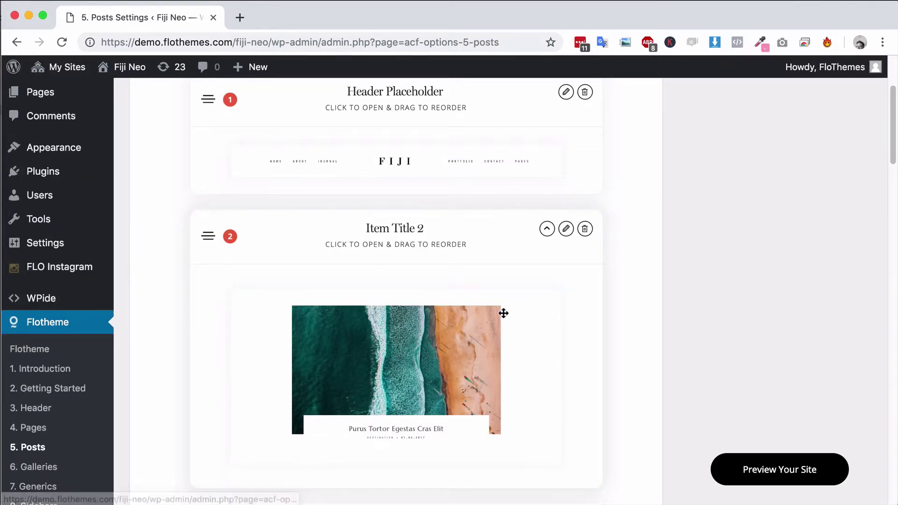
pyautogui.click(566, 229)
pyautogui.scroll(-7, 415, 274)
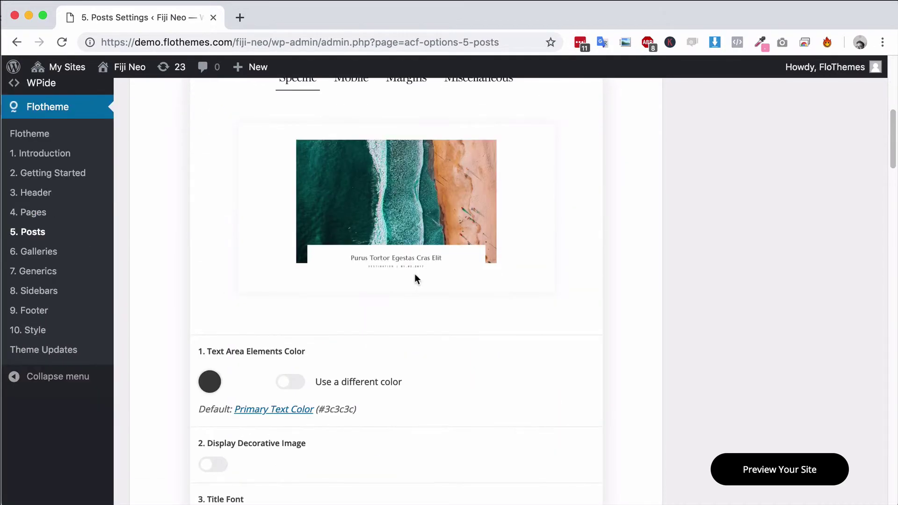
pyautogui.scroll(-1, 415, 276)
pyautogui.scroll(-4, 414, 290)
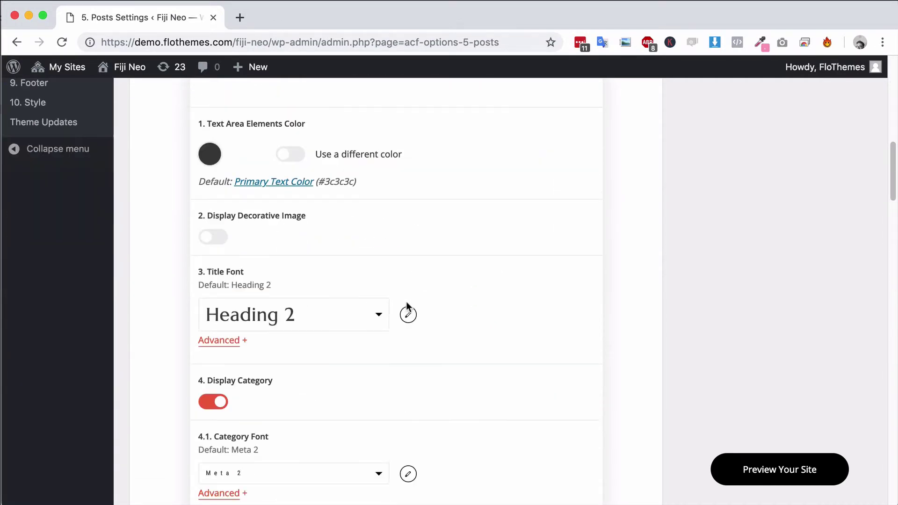
pyautogui.scroll(-3, 306, 376)
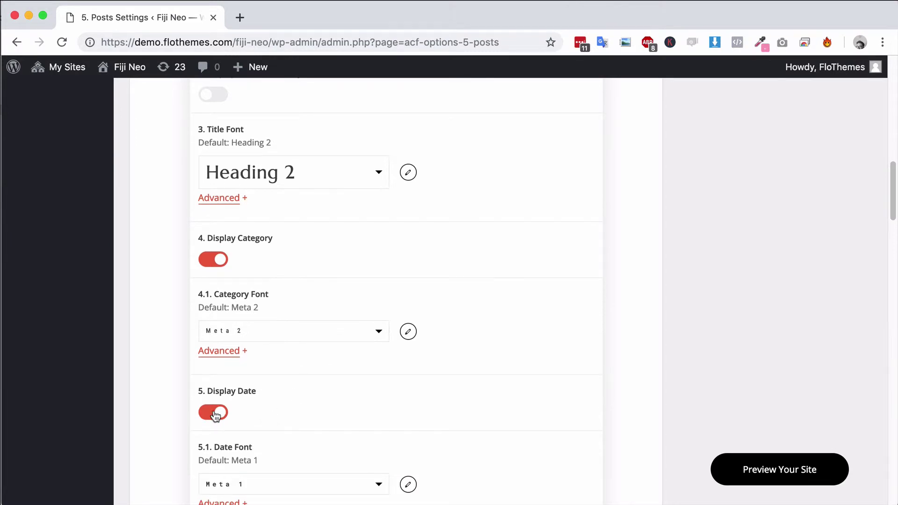
pyautogui.scroll(-1, 257, 399)
pyautogui.scroll(10, 258, 401)
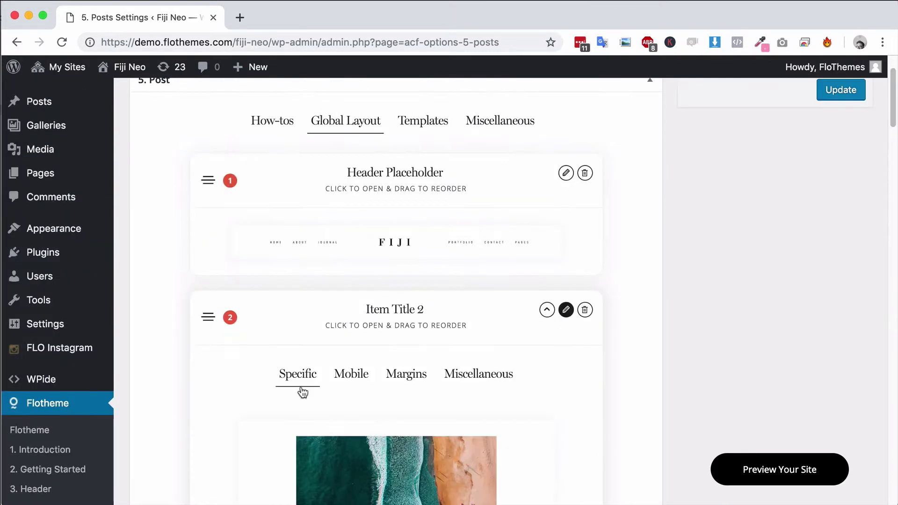
pyautogui.scroll(-4, 300, 391)
pyautogui.scroll(1, 374, 327)
pyautogui.scroll(-10, 344, 323)
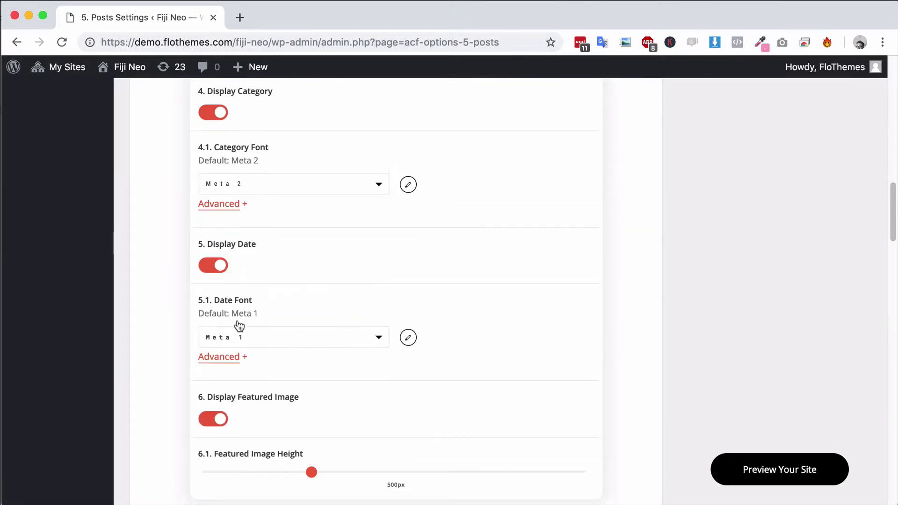
pyautogui.click(212, 267)
pyautogui.click(211, 265)
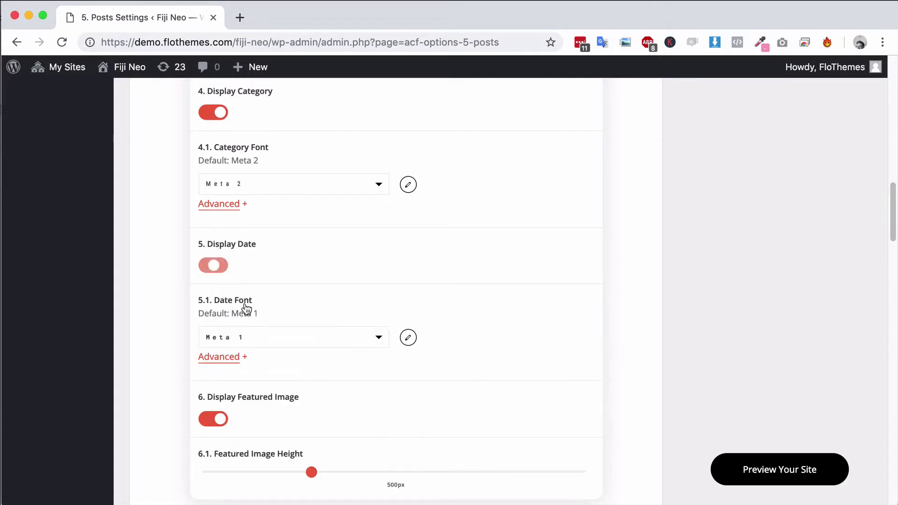
pyautogui.click(217, 421)
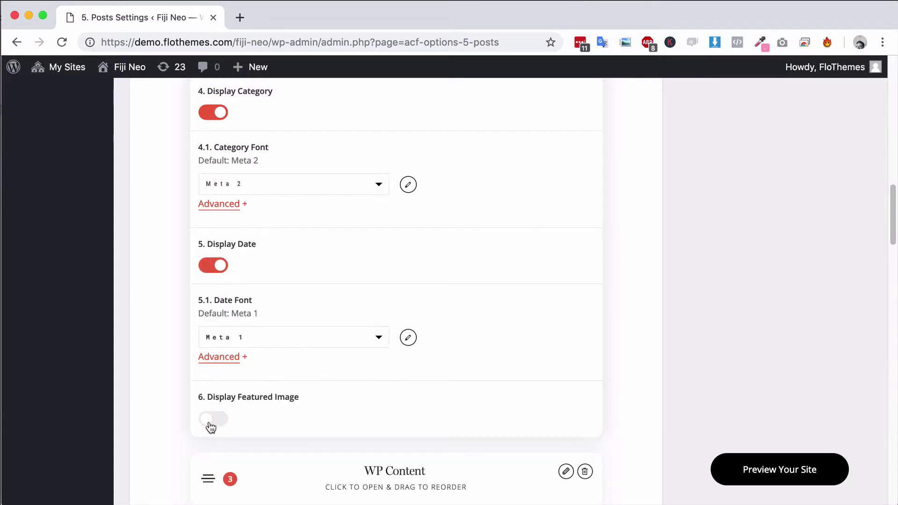
pyautogui.click(215, 421)
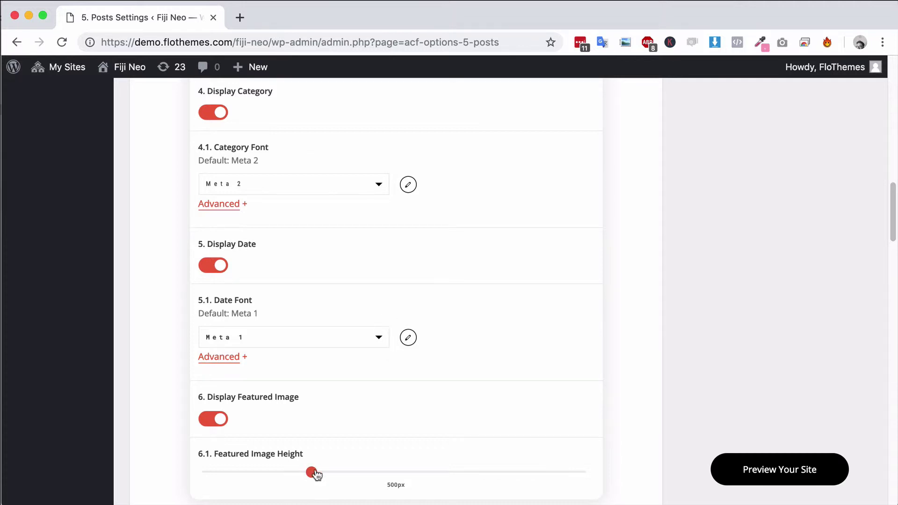
pyautogui.scroll(5, 333, 355)
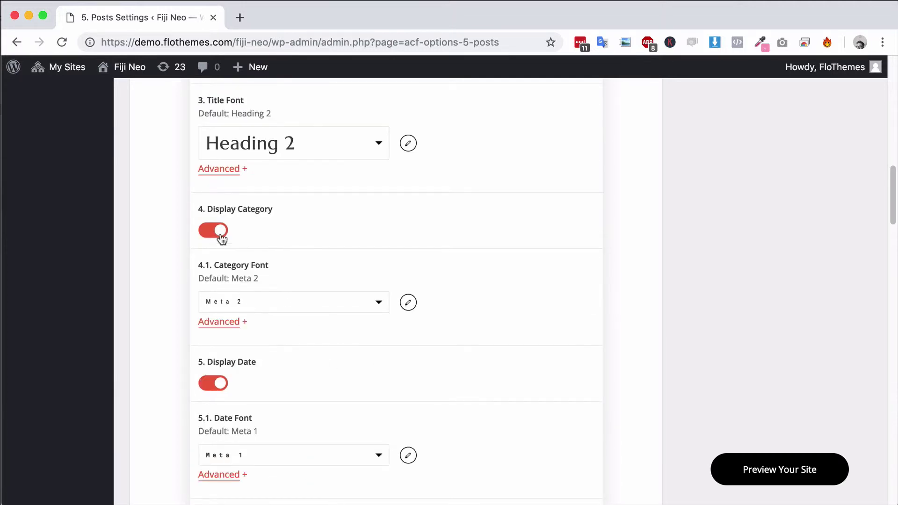
pyautogui.scroll(10, 370, 295)
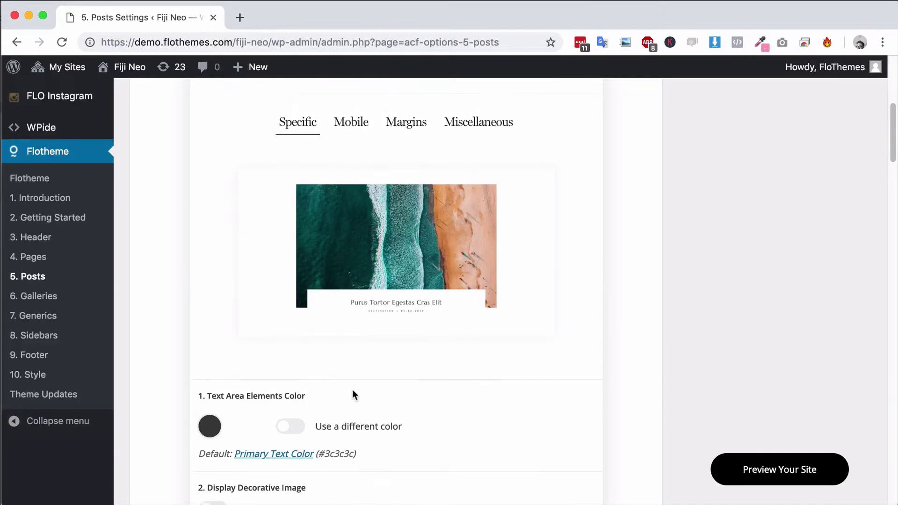
pyautogui.scroll(2, 439, 365)
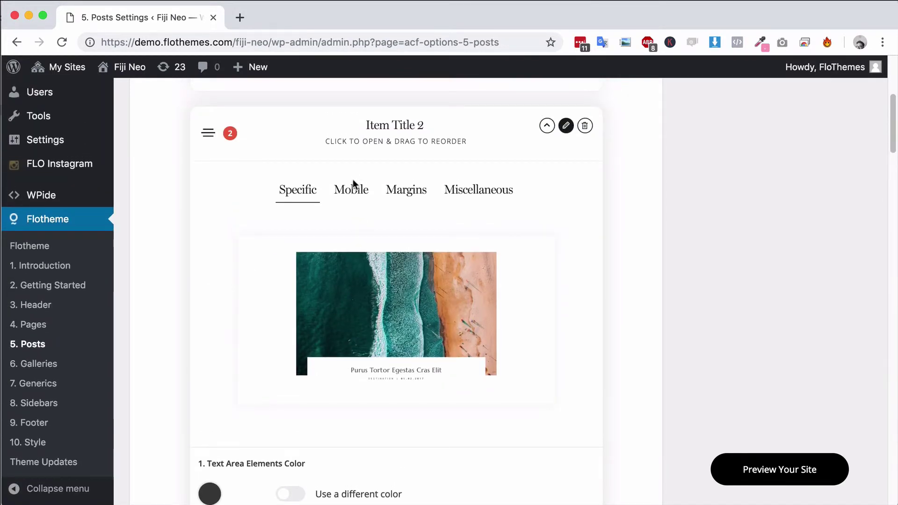
# Show Item Title 2's Mobile settings, with Mobile Featured Image Height at 300px
pyautogui.click(351, 195)
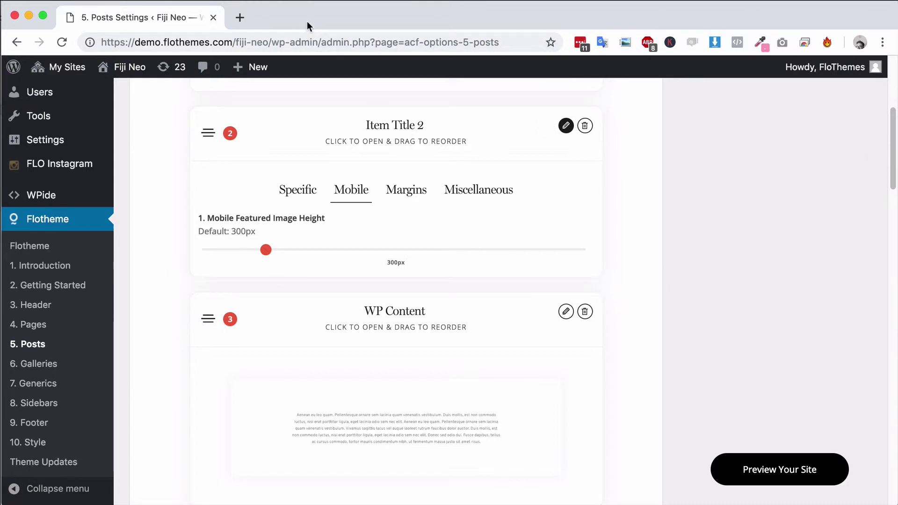
pyautogui.scroll(5, 658, 226)
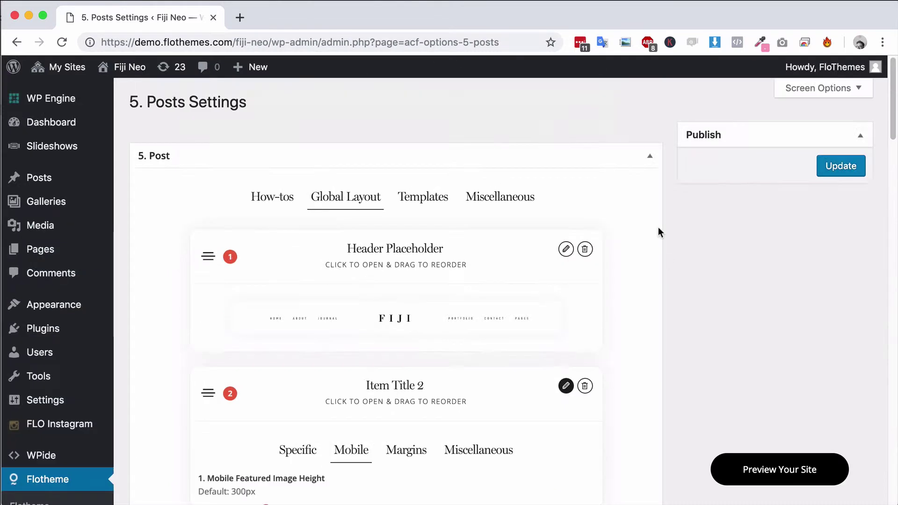
# Show the Miscellaneous settings and inspect the Default single post layout choices, keeping Full Width
pyautogui.click(489, 199)
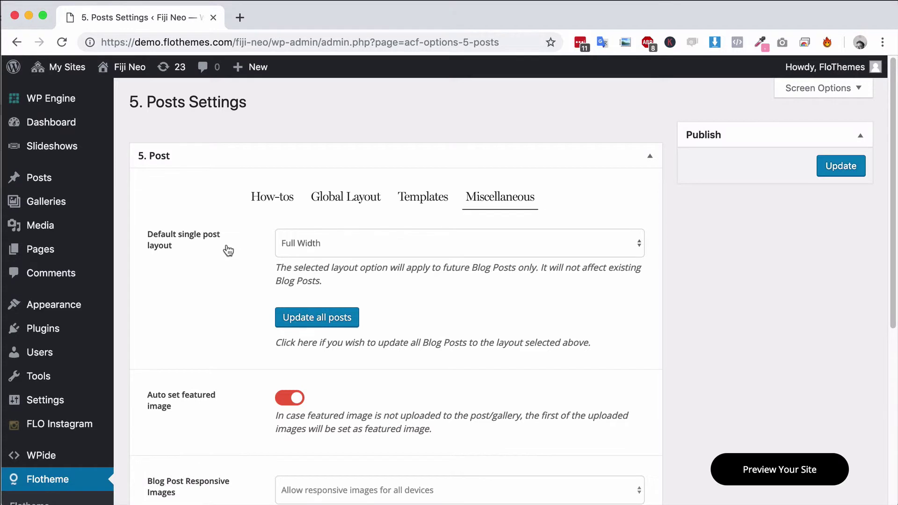
pyautogui.click(384, 251)
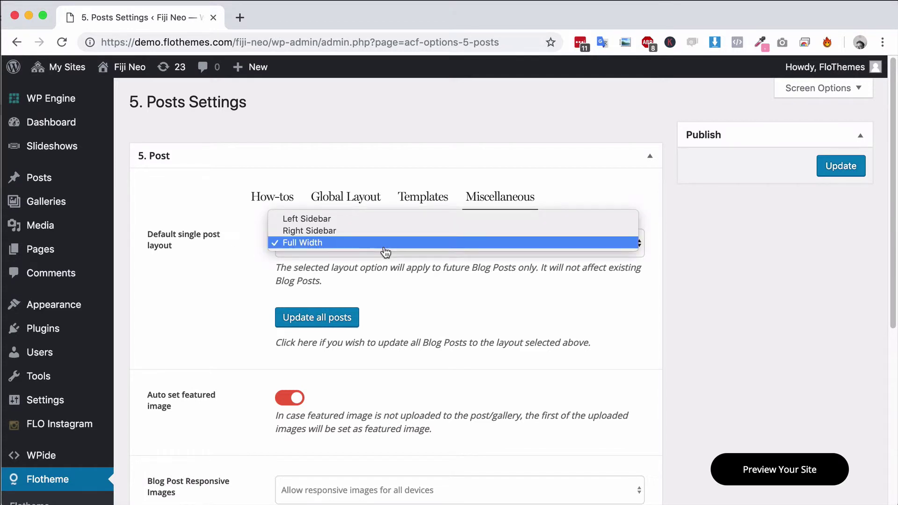
pyautogui.click(215, 253)
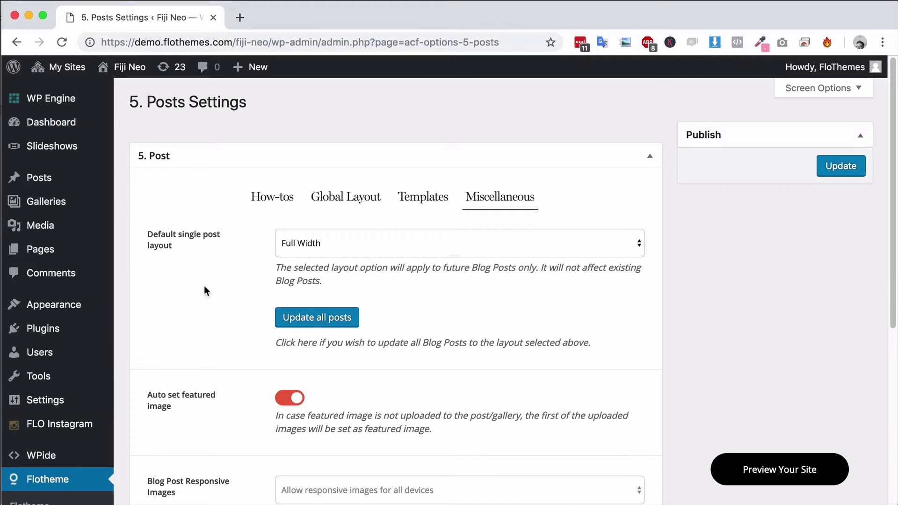
pyautogui.click(336, 250)
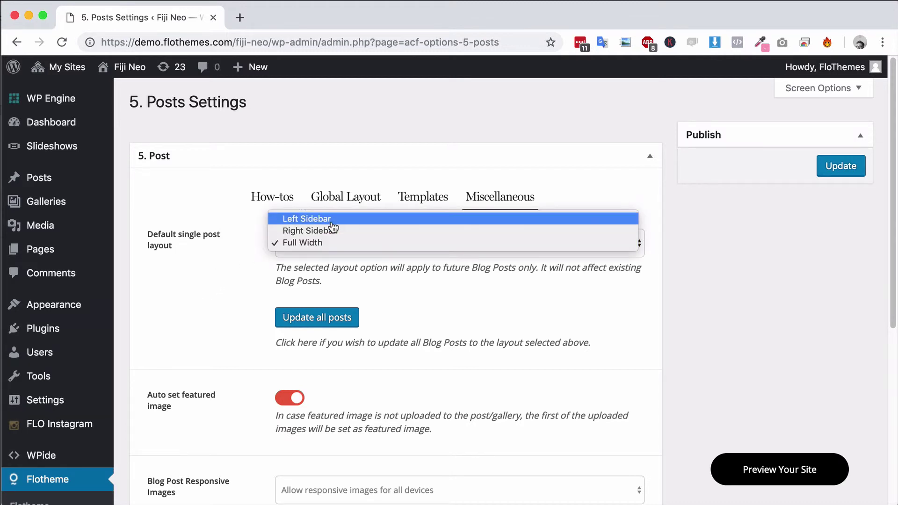
pyautogui.click(229, 312)
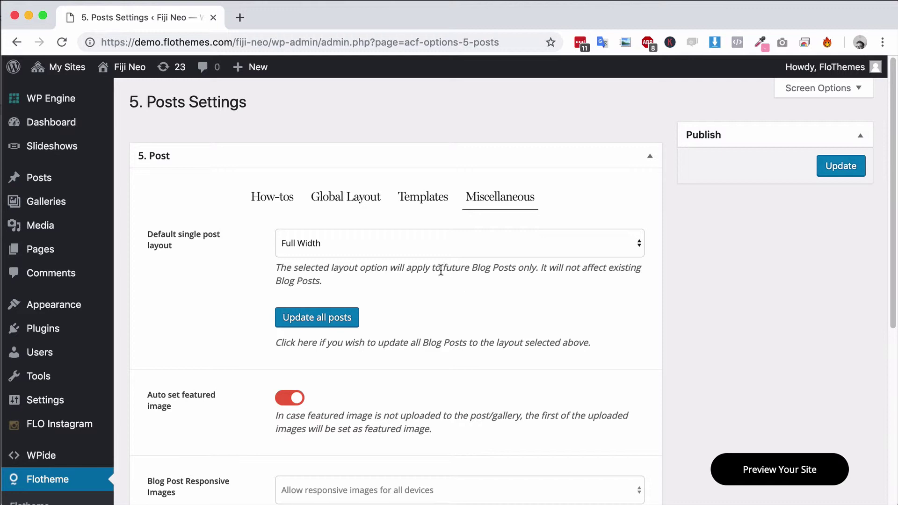
# Set the default single post layout to Right Sidebar, then back to Full Width
pyautogui.click(435, 252)
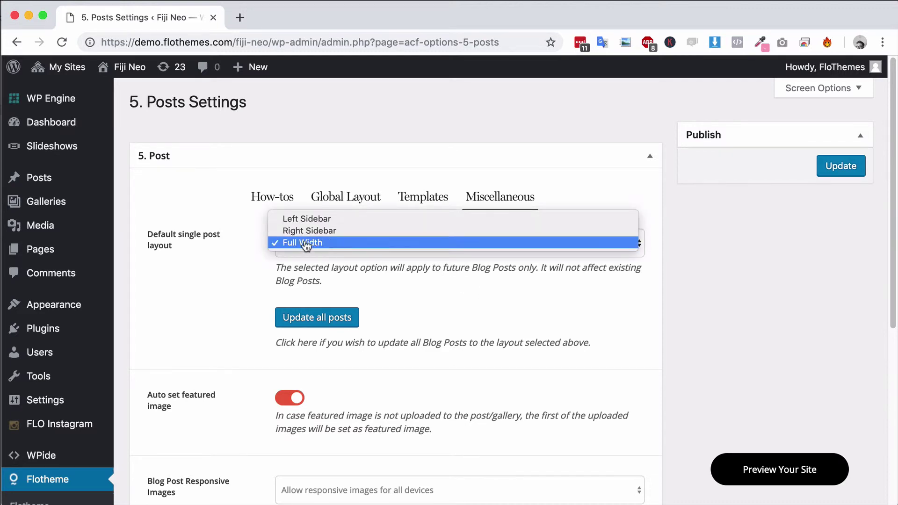
pyautogui.click(290, 231)
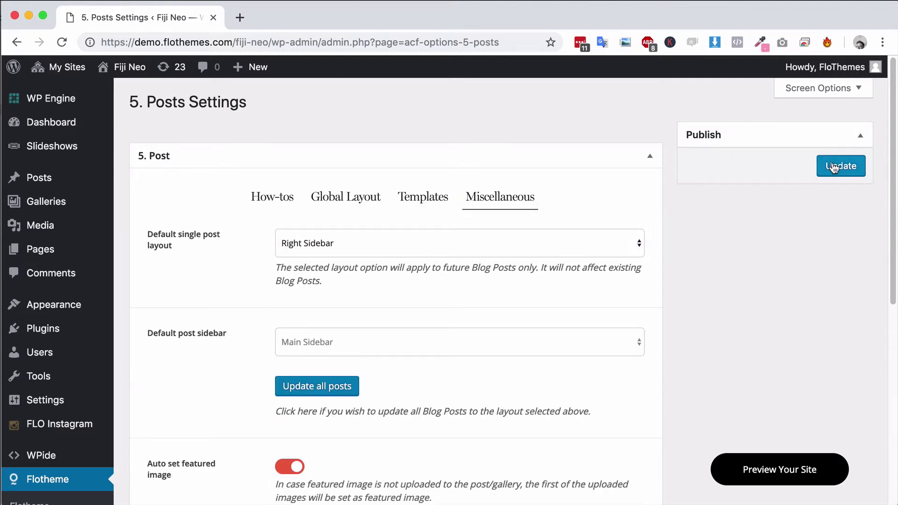
pyautogui.click(325, 249)
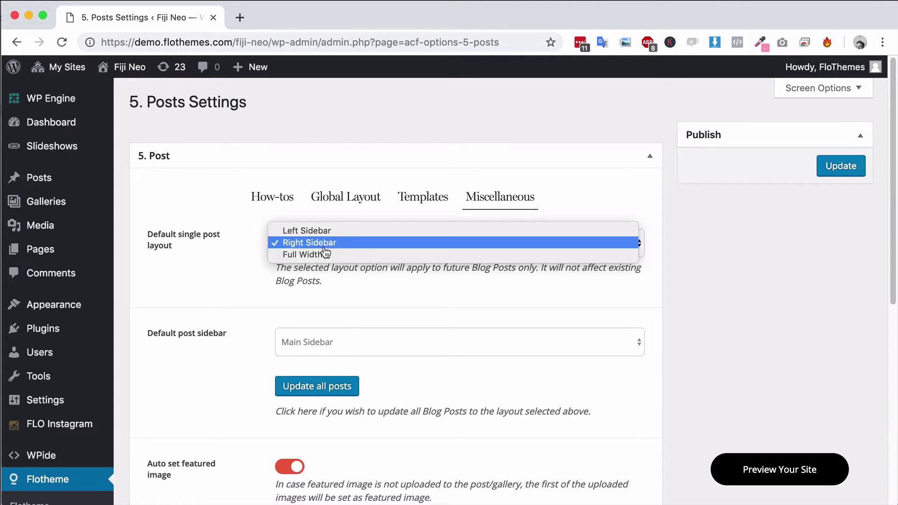
pyautogui.click(294, 254)
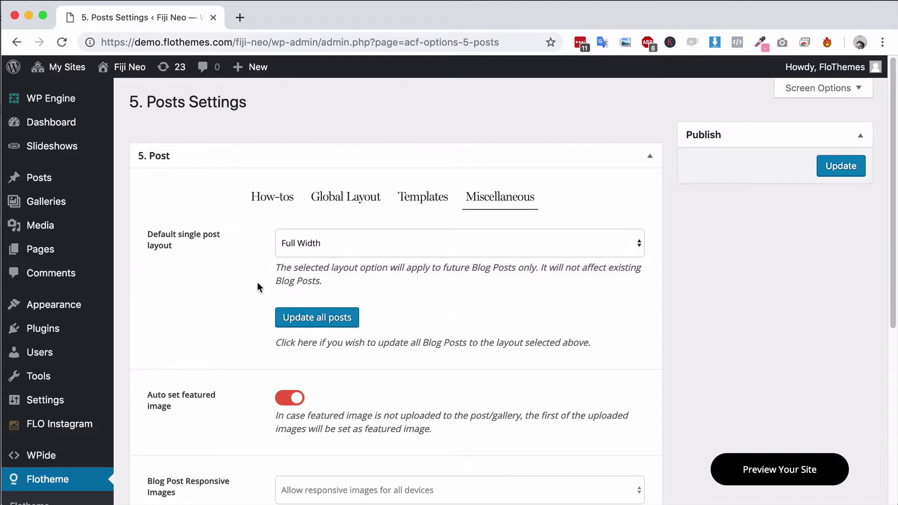
pyautogui.scroll(-3, 298, 331)
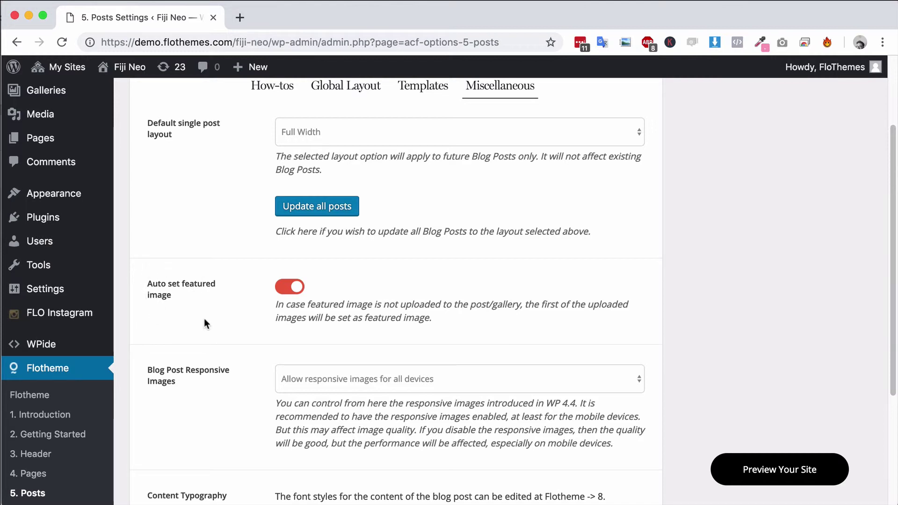
pyautogui.scroll(-2, 204, 318)
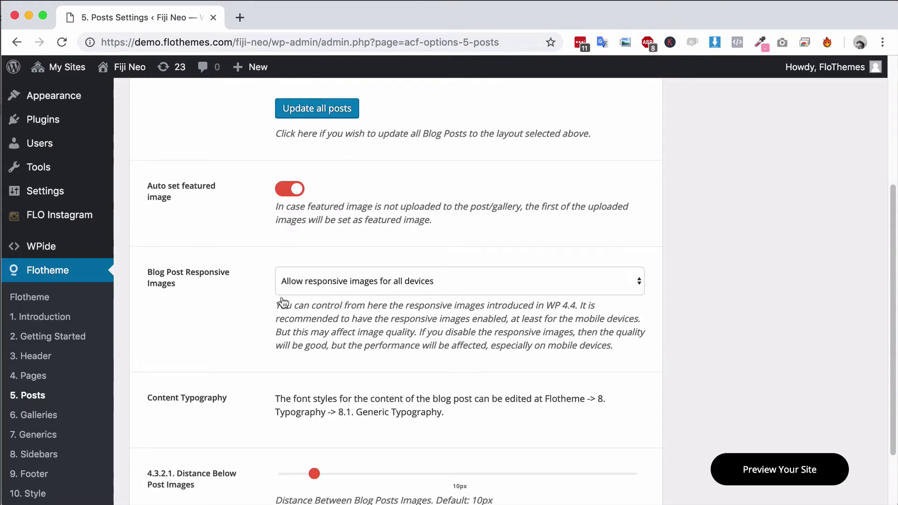
pyautogui.click(349, 284)
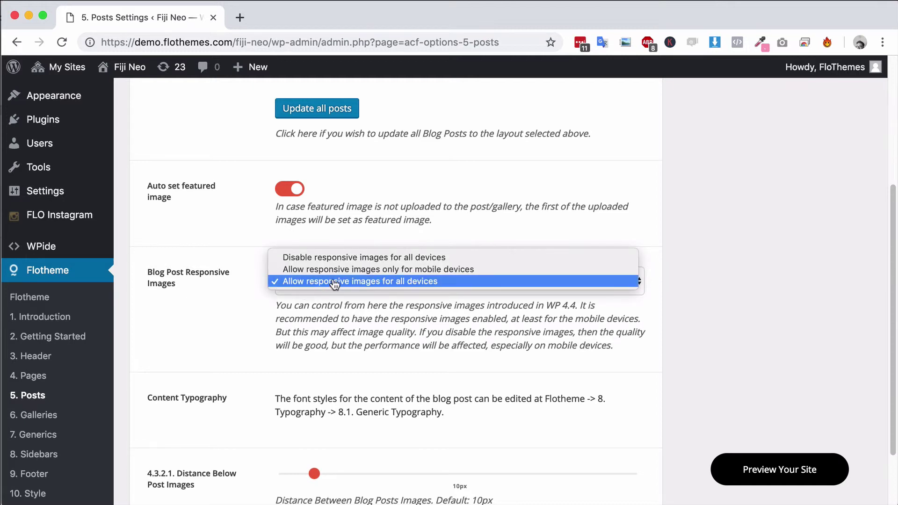
pyautogui.click(217, 316)
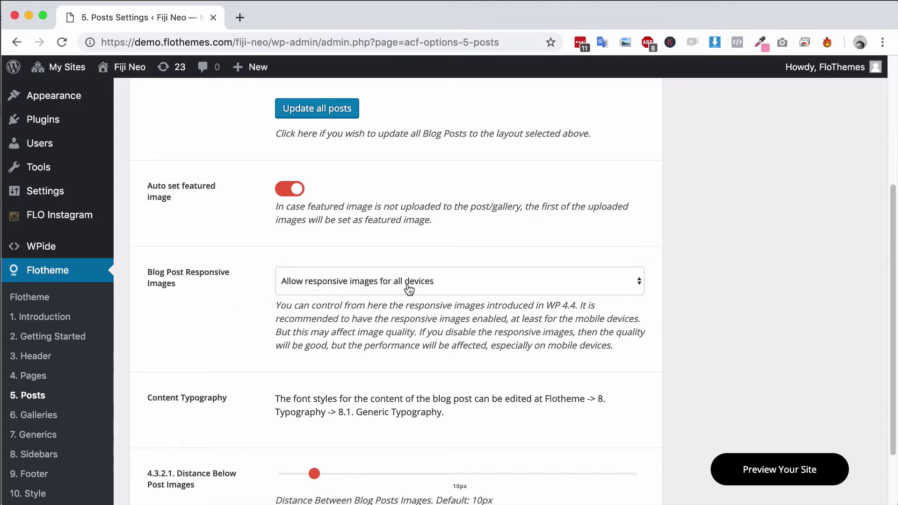
pyautogui.click(410, 286)
pyautogui.click(414, 282)
pyautogui.scroll(-1, 306, 301)
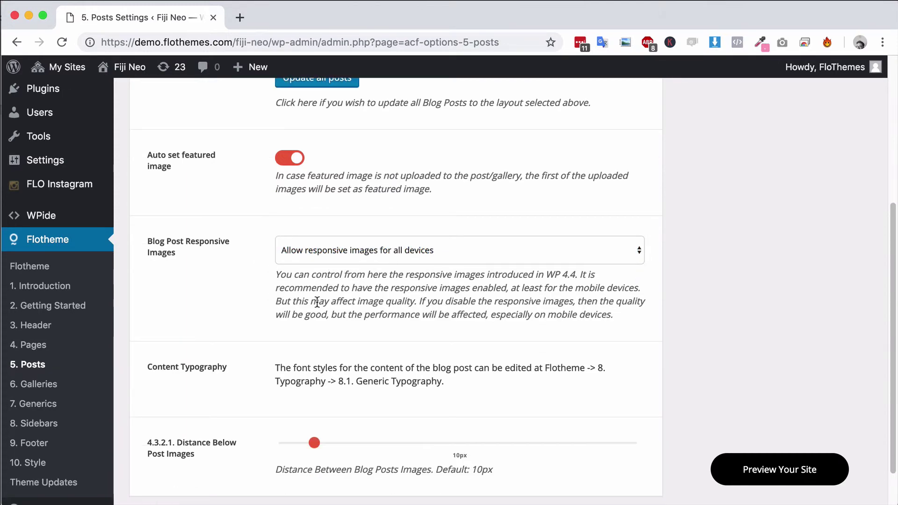
pyautogui.scroll(-2, 301, 299)
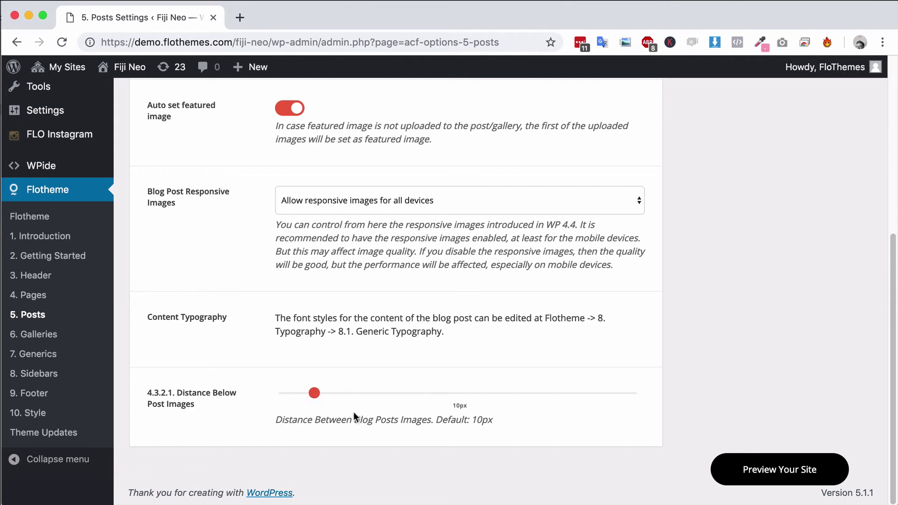
pyautogui.scroll(3, 456, 393)
pyautogui.scroll(5, 451, 399)
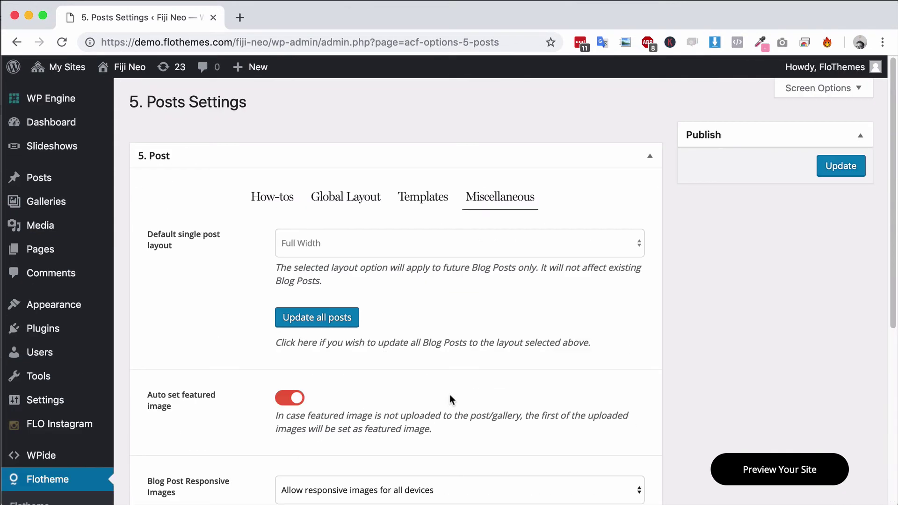